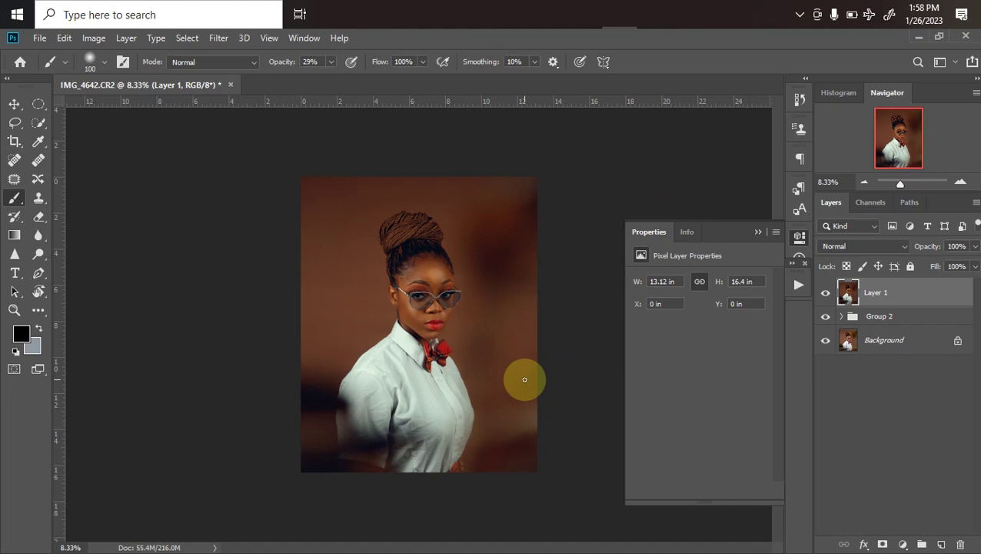
Expand Group 2 to show its two Color Lookup and two Curves adjustment layers.
left_click(842, 317)
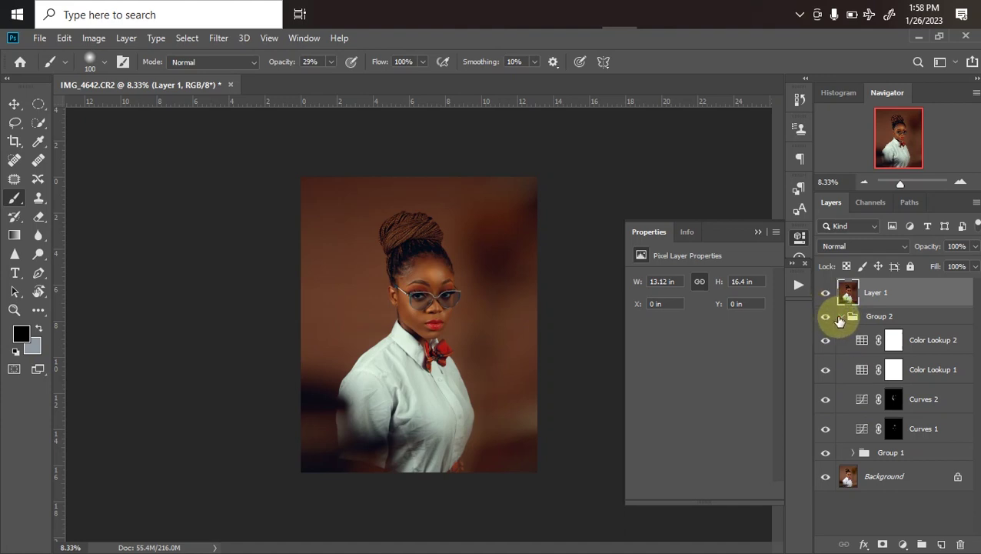
Collapse Group 2 and make Layer 1 the active layer.
left_click(840, 321)
left_click(841, 316)
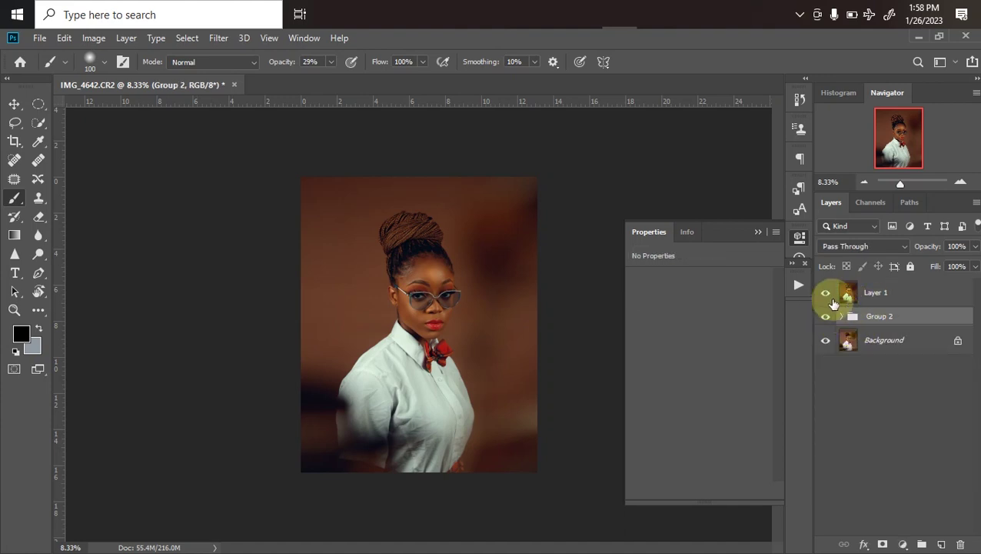
left_click(893, 297)
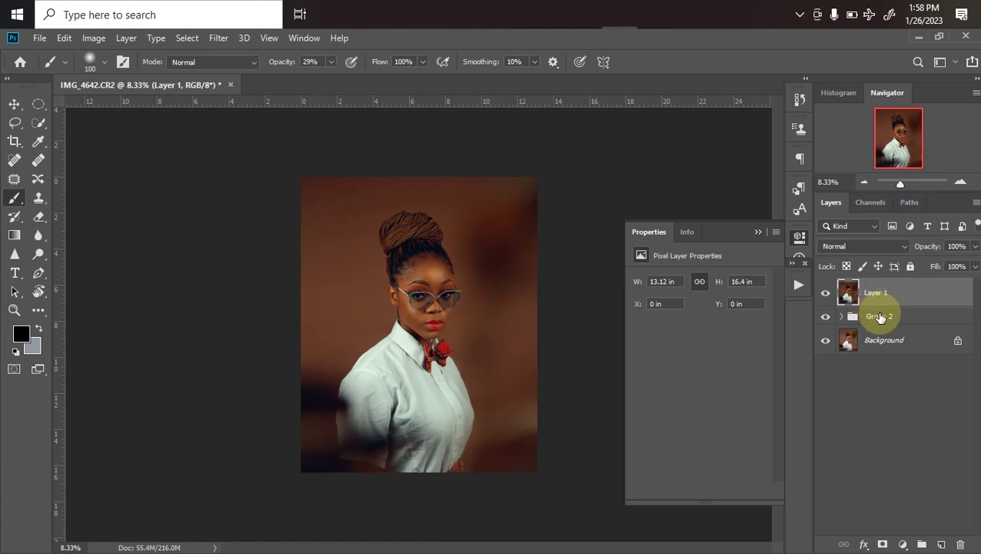
Duplicate Layer 1 and start the Liquify filter on the Layer 1 copy.
key("ctrl+j")
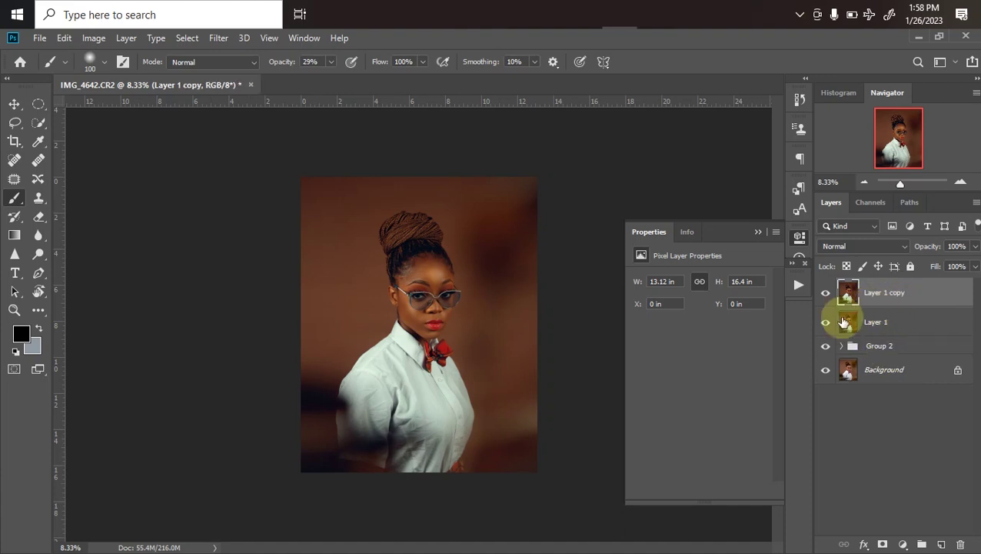
left_click(218, 38)
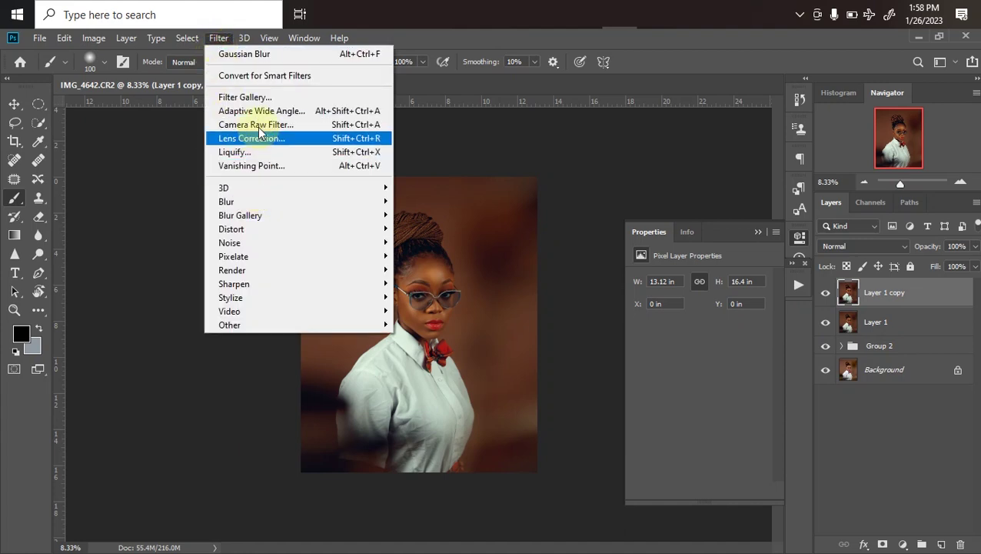
left_click(257, 154)
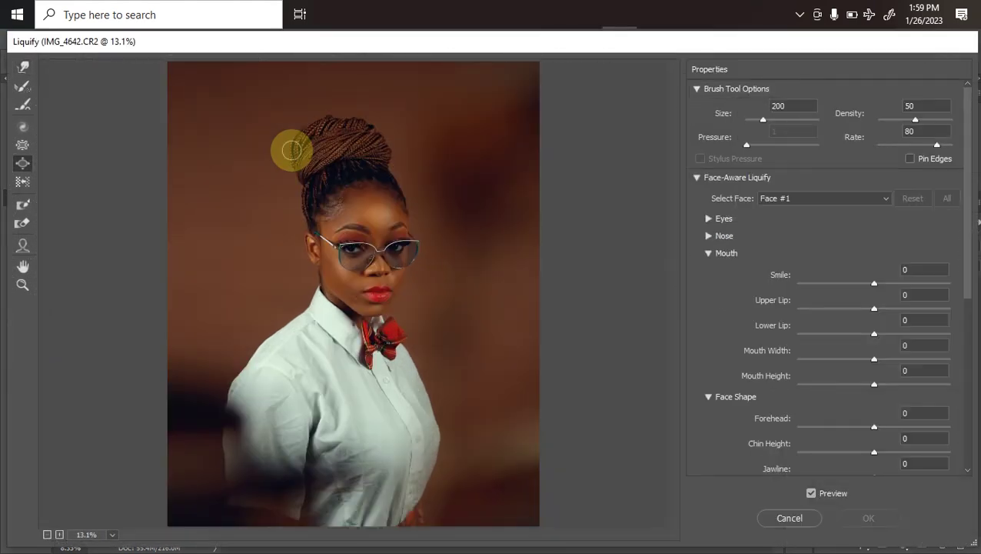
Zoom the Liquify preview to 50% around the glasses and pan the face into view.
key("alt")
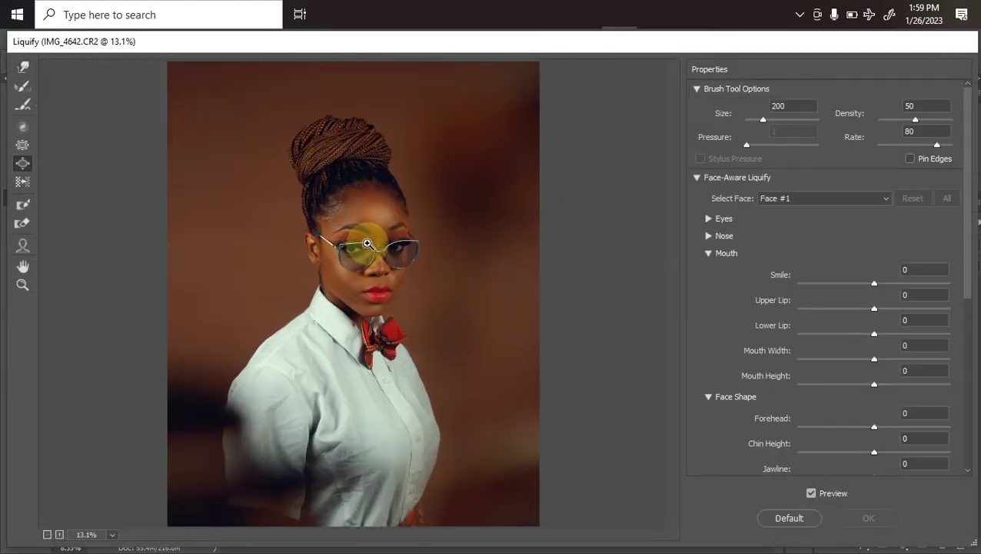
left_click(368, 243, "ctrl")
left_click(358, 241, "ctrl")
left_click_drag(383, 217, 375, 286)
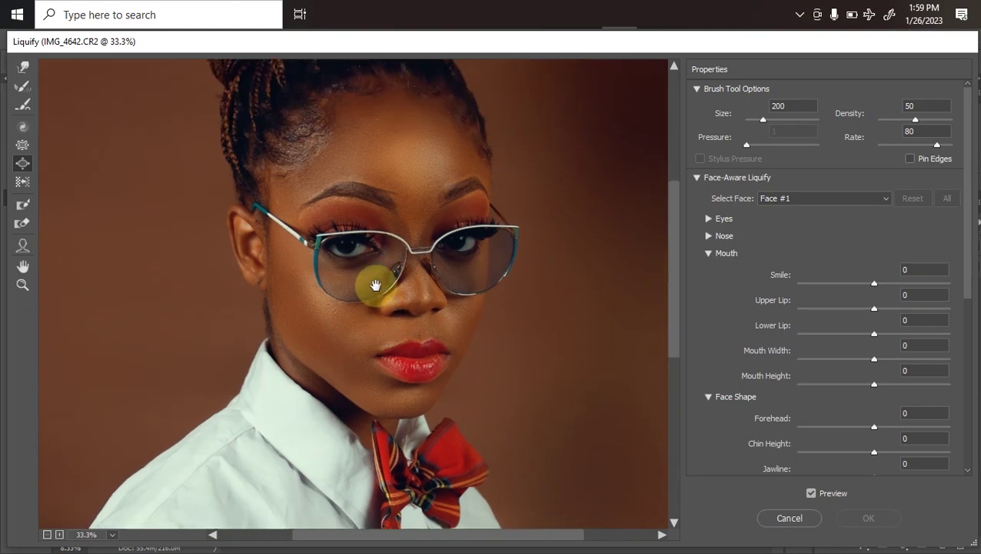
left_click(389, 246, "ctrl")
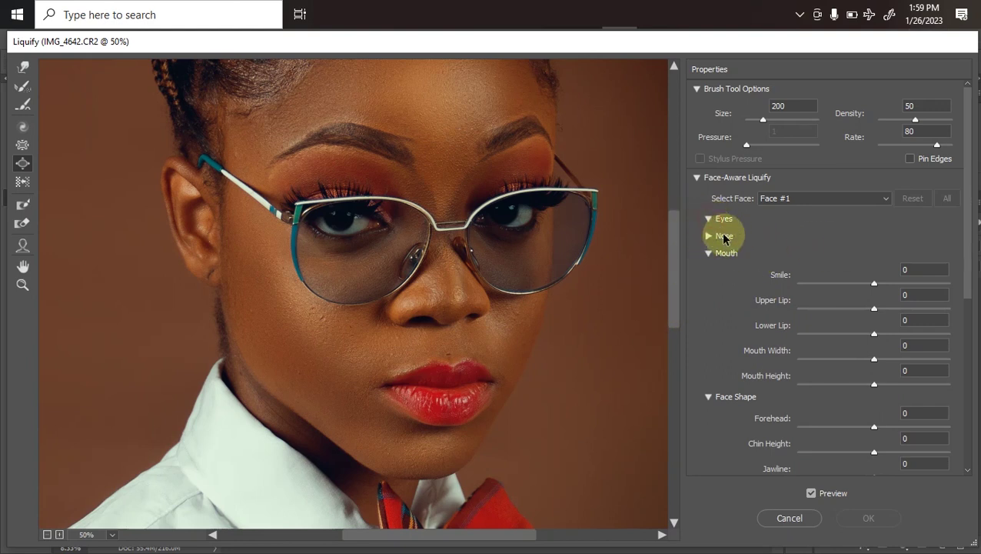
Shrink the eyes with left Eye Size -49 and right Eye Size -45, then collapse Eyes.
left_click(709, 221)
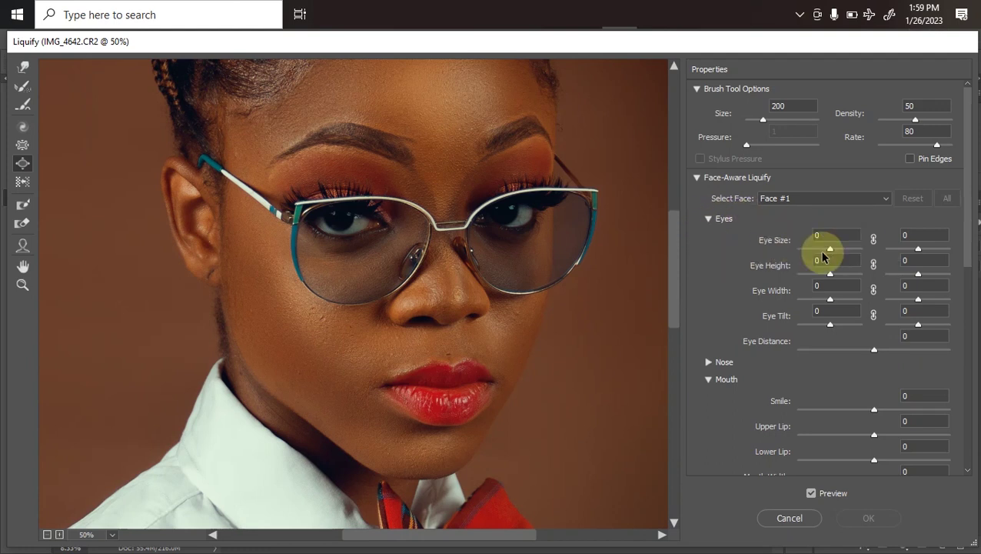
mouse_move(332, 225)
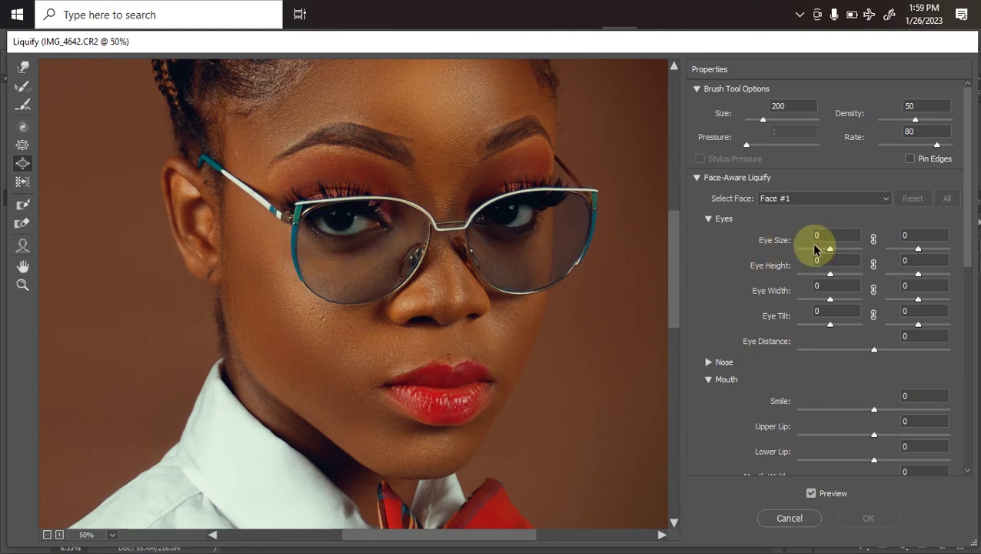
left_click_drag(829, 248, 807, 252)
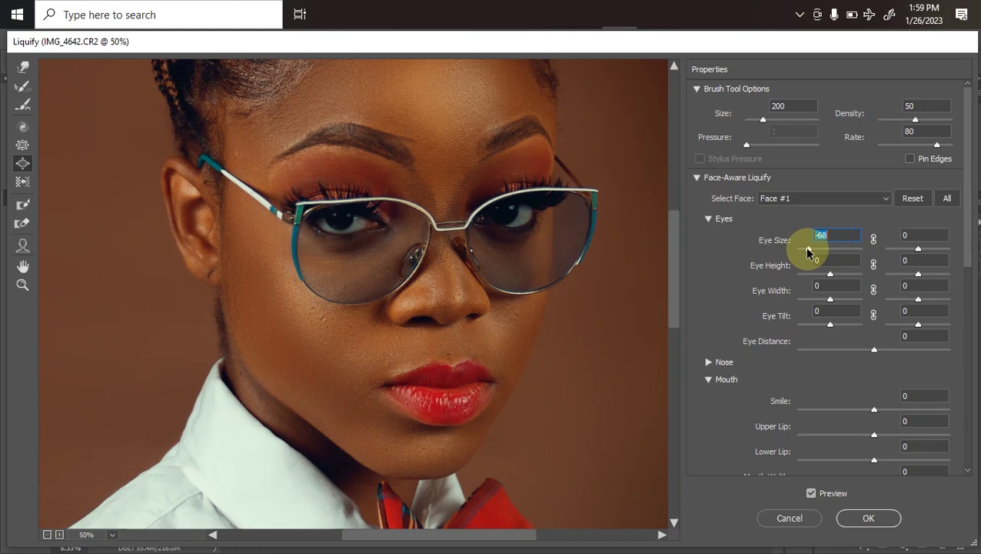
left_click_drag(807, 251, 815, 254)
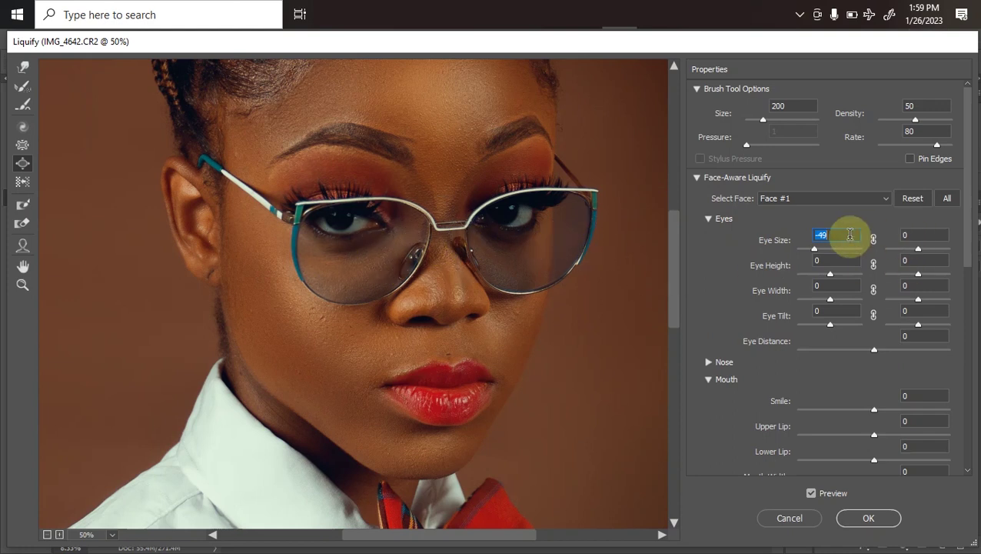
mouse_move(917, 252)
left_mouse_down()
mouse_move(894, 249)
mouse_move(904, 251)
left_mouse_up()
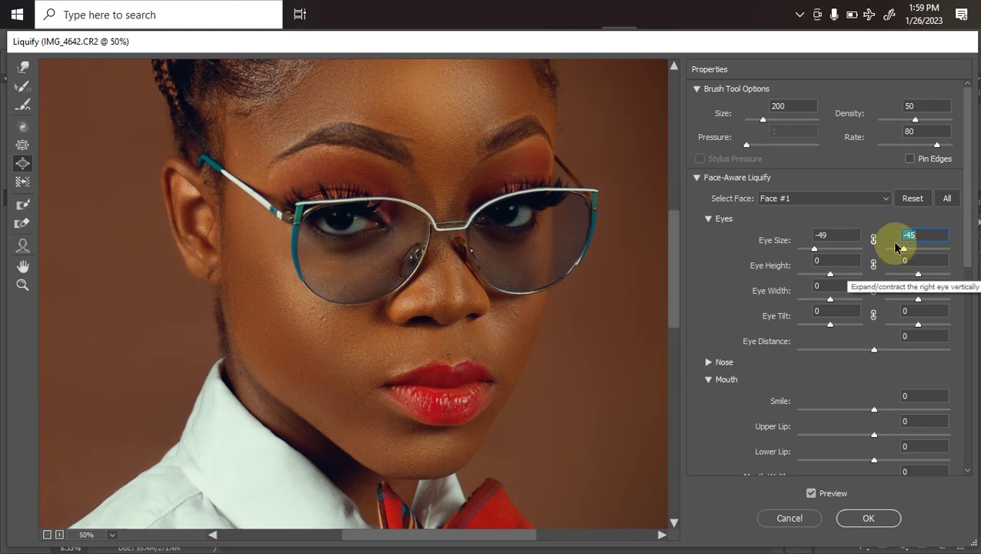
left_click(708, 219)
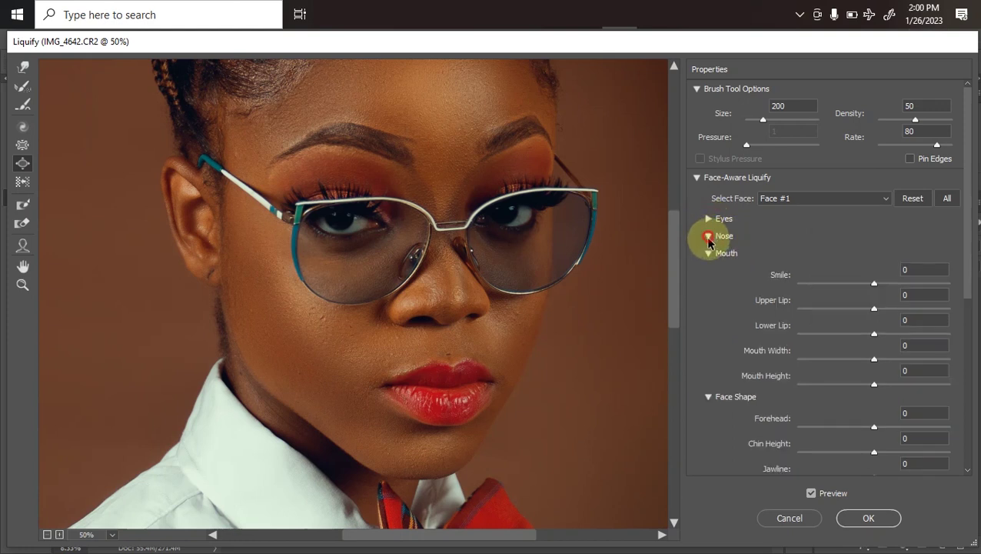
Try the Nose Height slider, return it to 0, and collapse the Nose section.
left_click(709, 235)
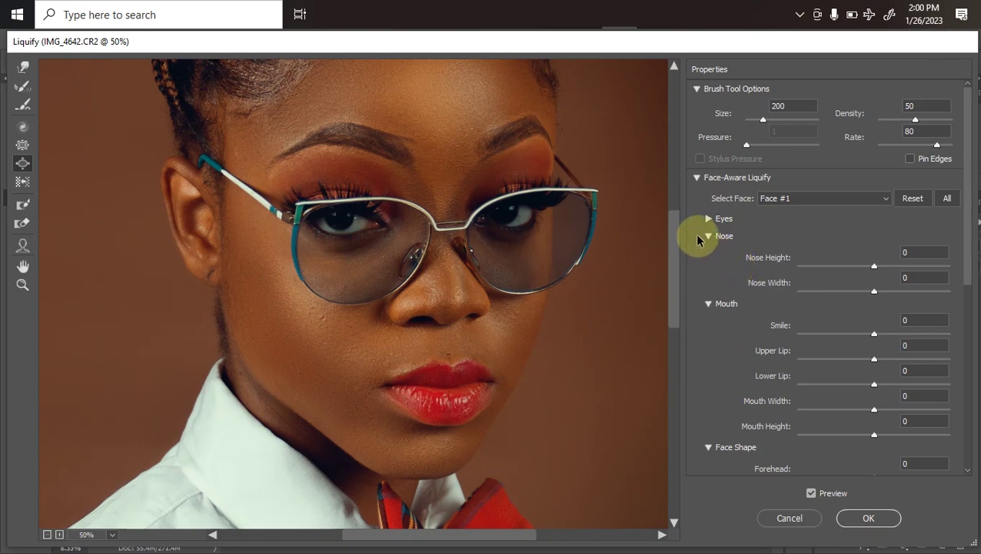
left_click(708, 236)
left_click(709, 236)
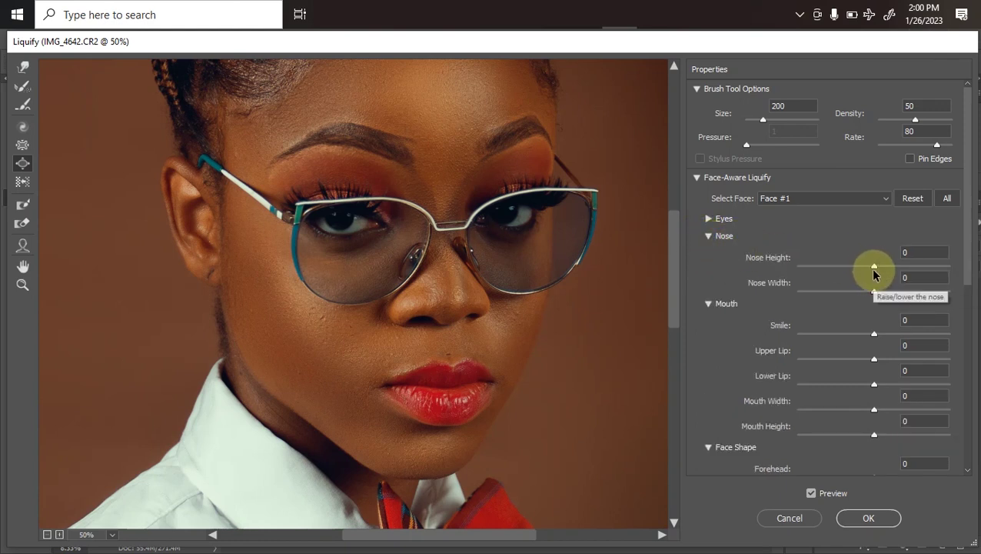
mouse_move(874, 267)
left_mouse_down()
mouse_move(901, 267)
mouse_move(837, 266)
mouse_move(868, 266)
left_mouse_up()
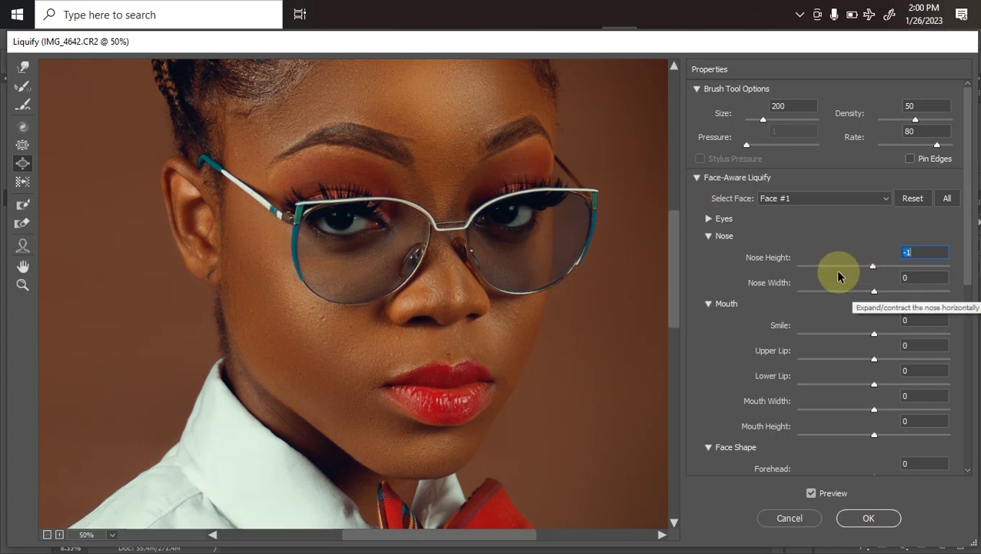
left_click_drag(872, 267, 875, 266)
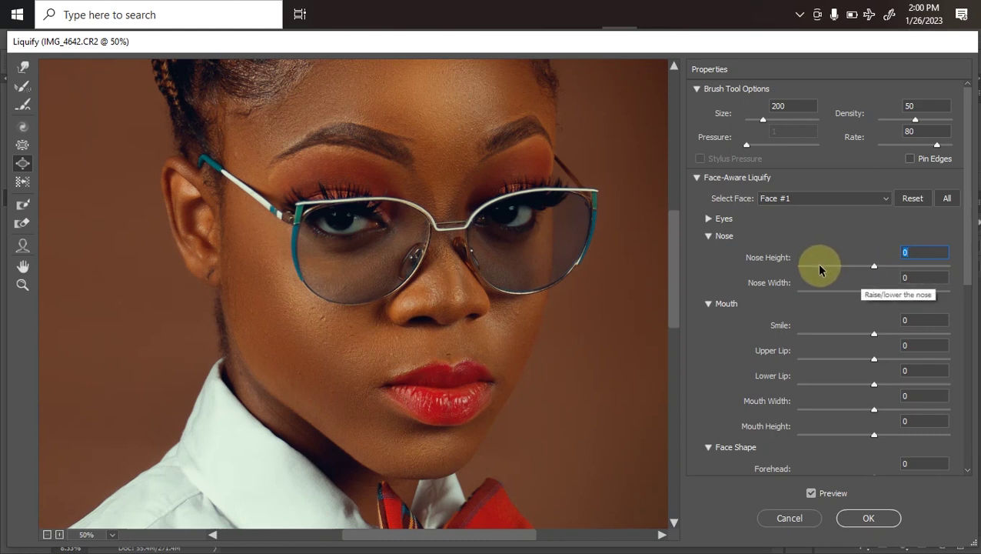
left_click(709, 236)
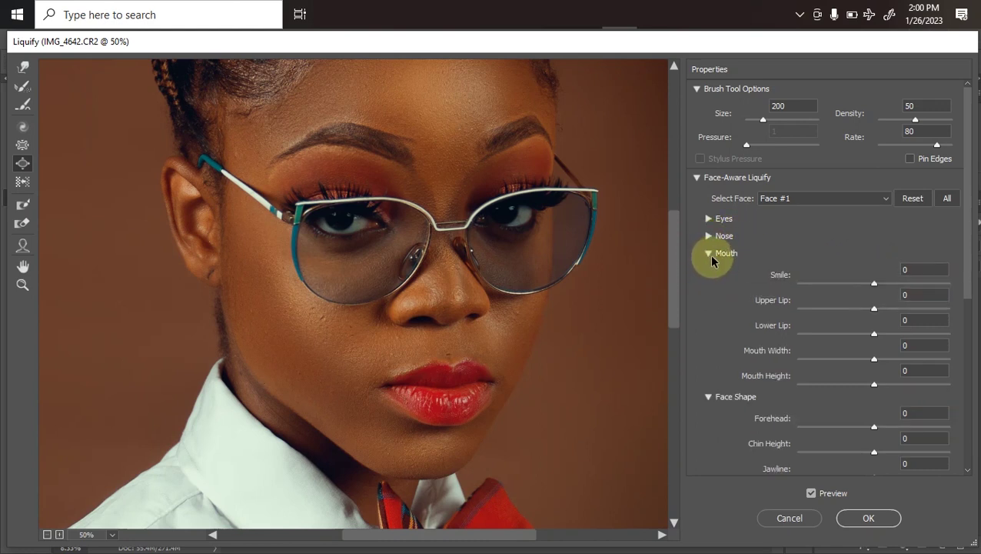
Set Smile and Upper Lip both to 2, then collapse the Mouth section.
left_click_drag(874, 286, 895, 290)
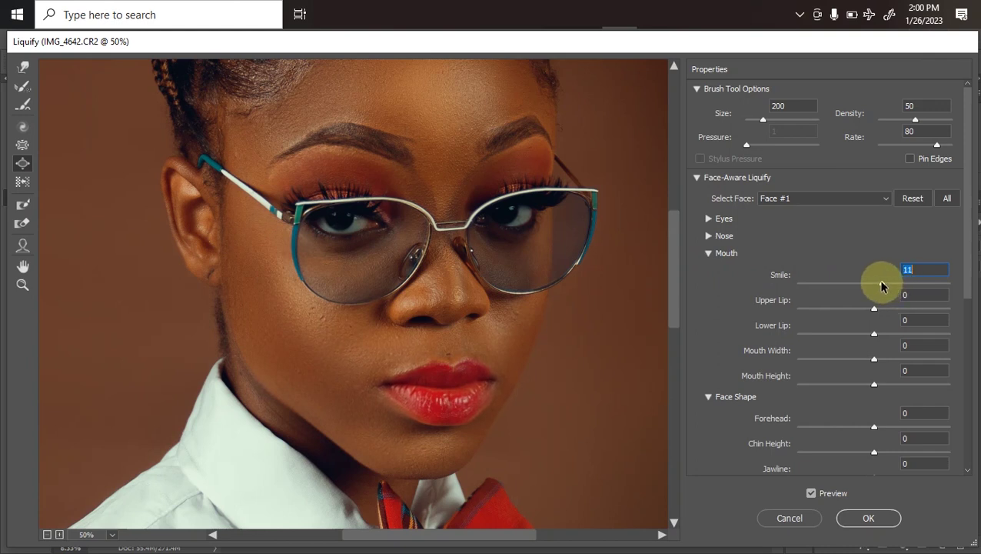
left_click_drag(874, 286, 876, 283)
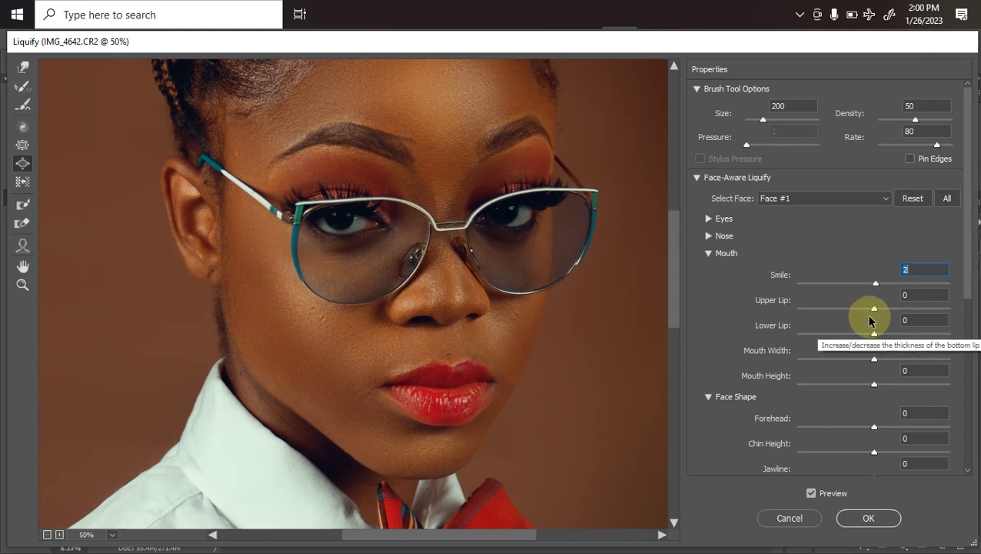
mouse_move(874, 308)
left_mouse_down()
mouse_move(917, 311)
mouse_move(824, 309)
mouse_move(875, 310)
left_mouse_up()
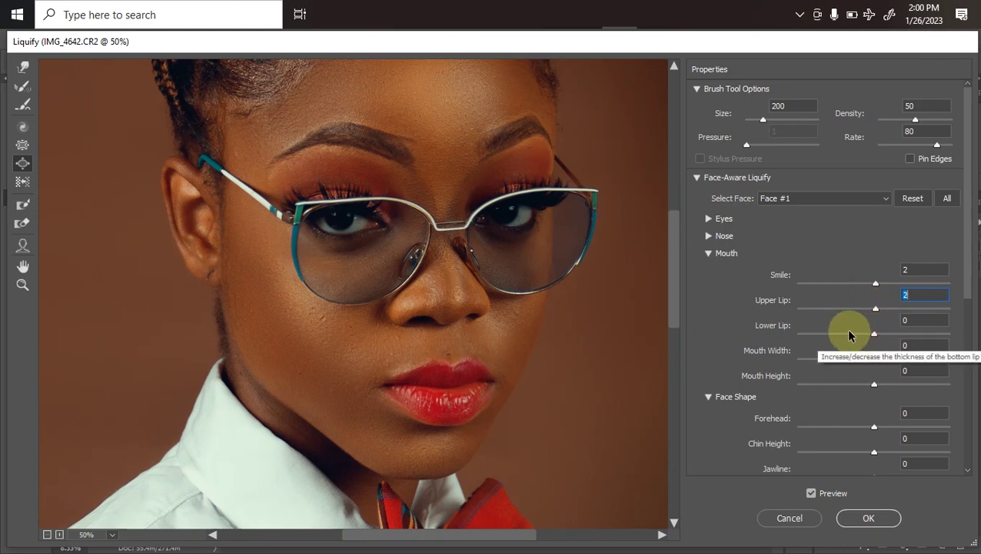
left_click(708, 255)
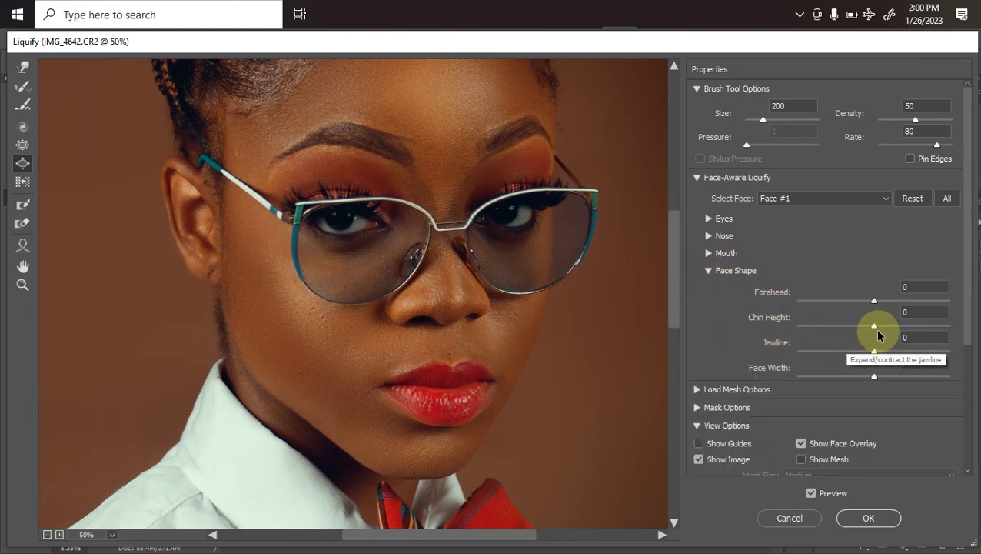
Test Chin Height, leave it at 0, and commit the Liquify edits to Layer 1 copy.
mouse_move(874, 327)
left_mouse_down()
mouse_move(910, 324)
mouse_move(851, 327)
mouse_move(920, 332)
mouse_move(816, 323)
mouse_move(875, 332)
left_mouse_up()
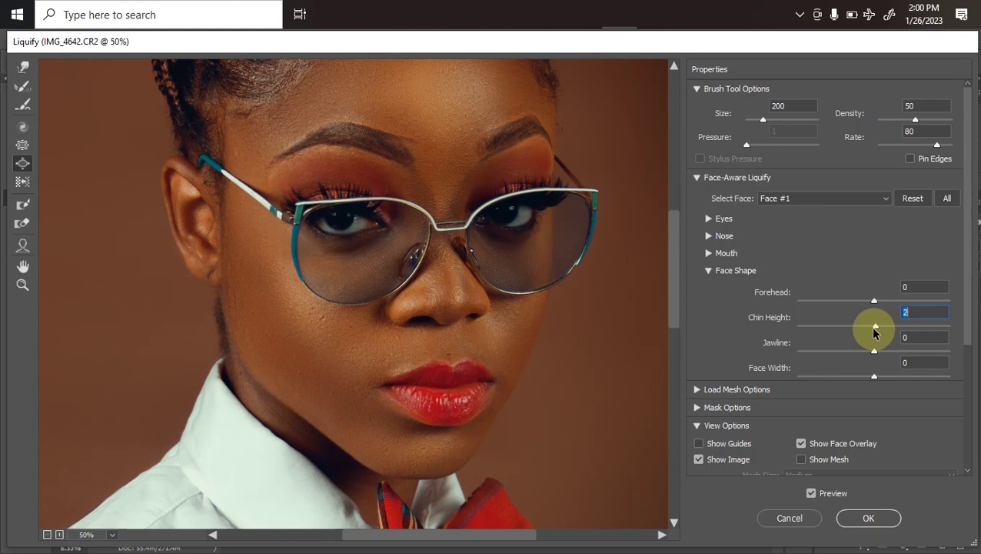
left_click_drag(873, 332, 873, 331)
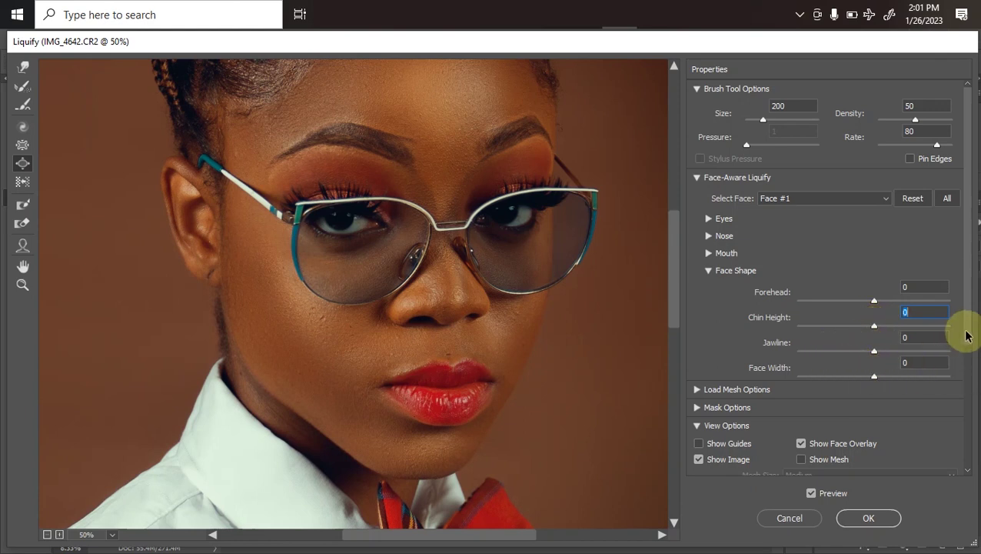
mouse_move(970, 368)
left_mouse_down()
mouse_move(970, 401)
mouse_move(958, 317)
left_mouse_up()
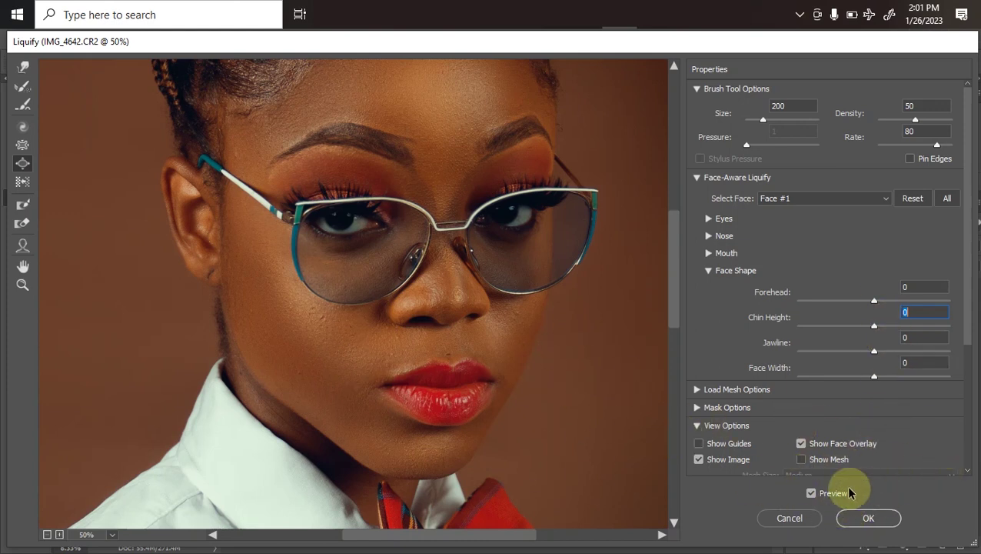
left_click(855, 527)
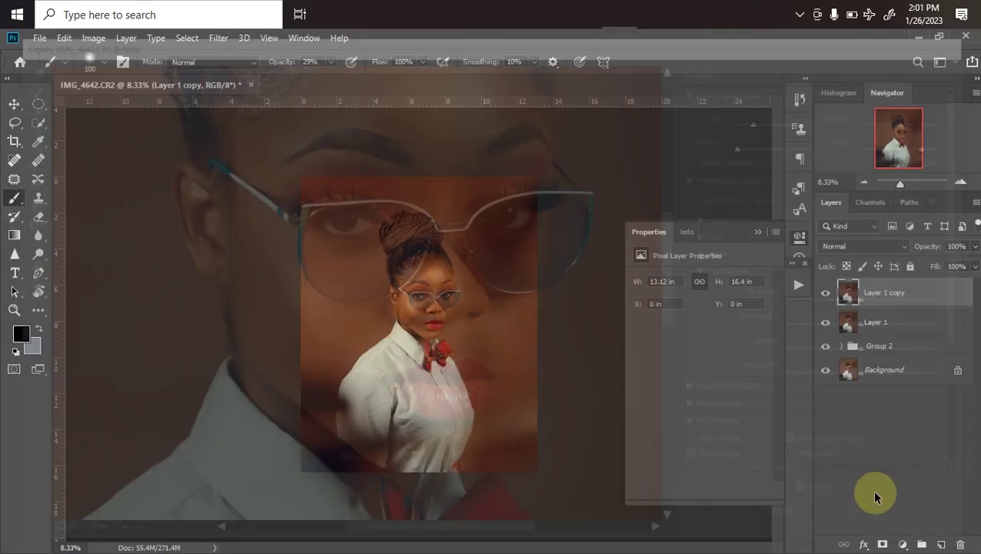
Zoom to 50% on the face and toggle Layer 1 copy off and on to compare.
key("ctrl+plus")
key("ctrl+plus")
key("ctrl+plus")
key("ctrl+plus")
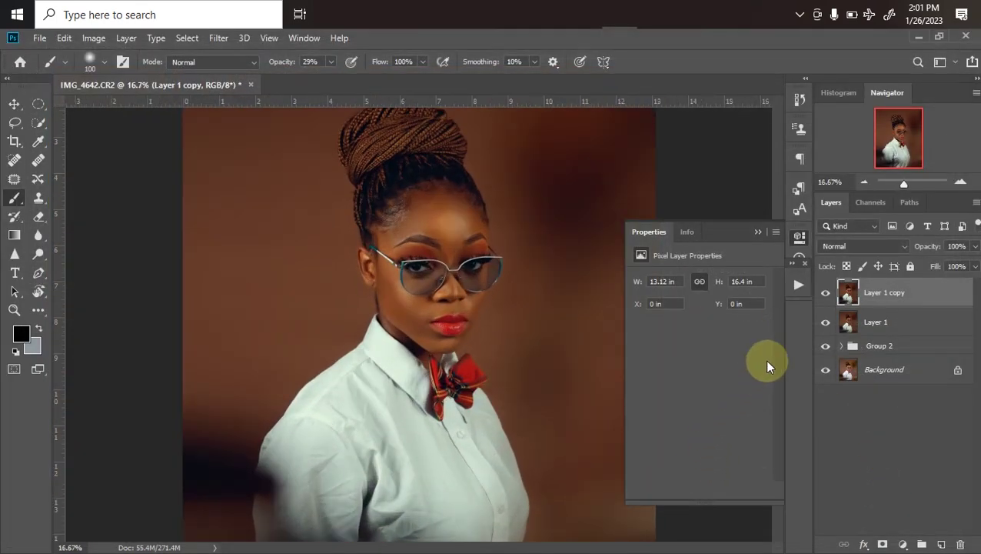
key("ctrl+plus")
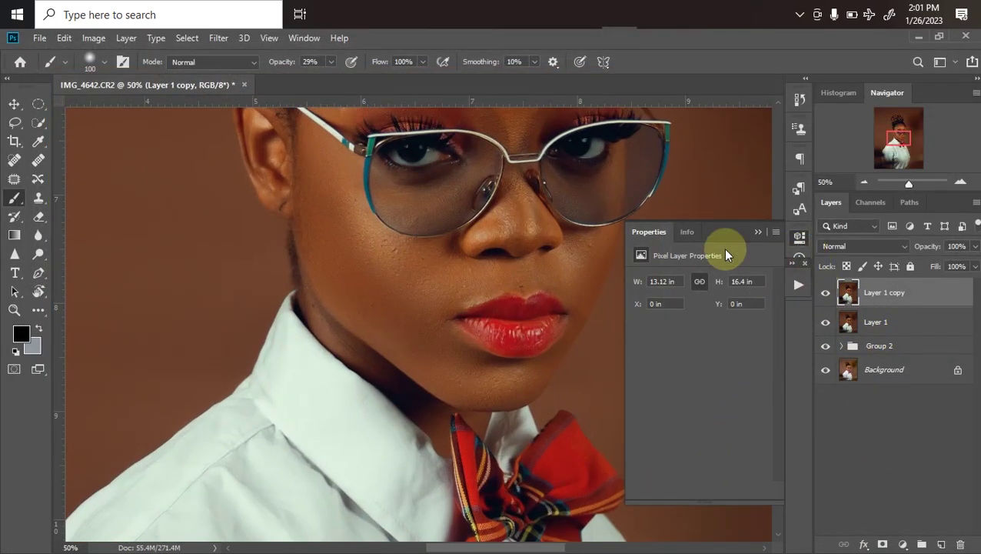
left_click_drag(475, 262, 426, 428)
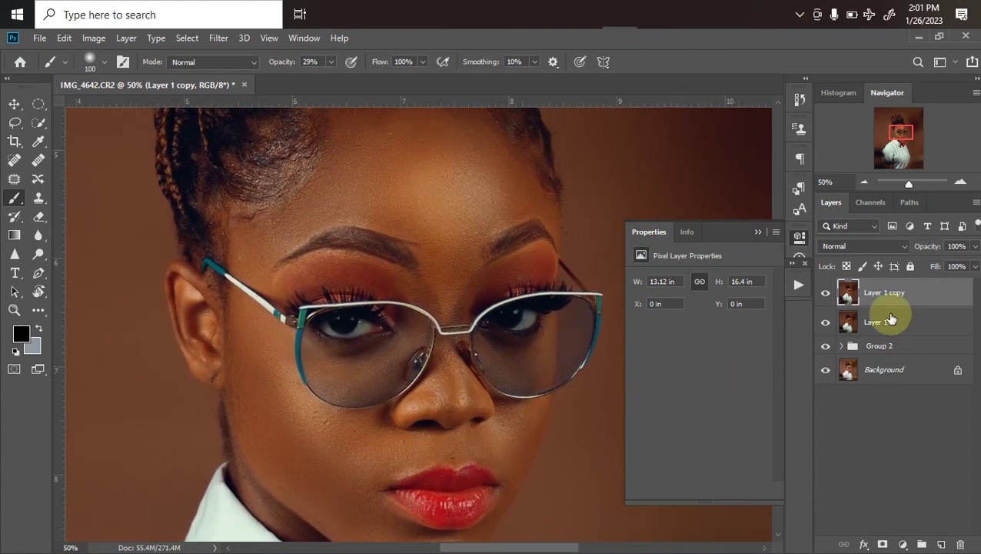
left_click(825, 293)
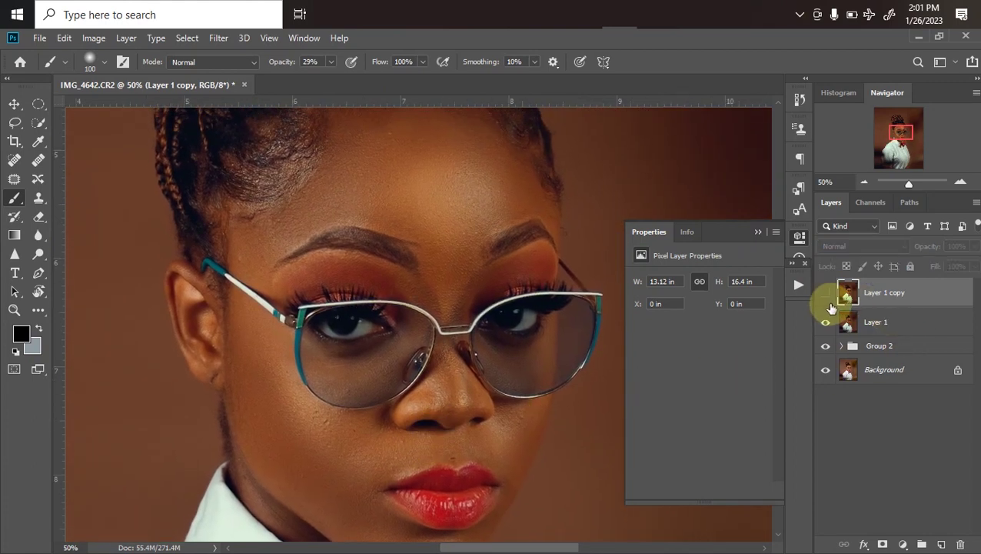
left_click(825, 293)
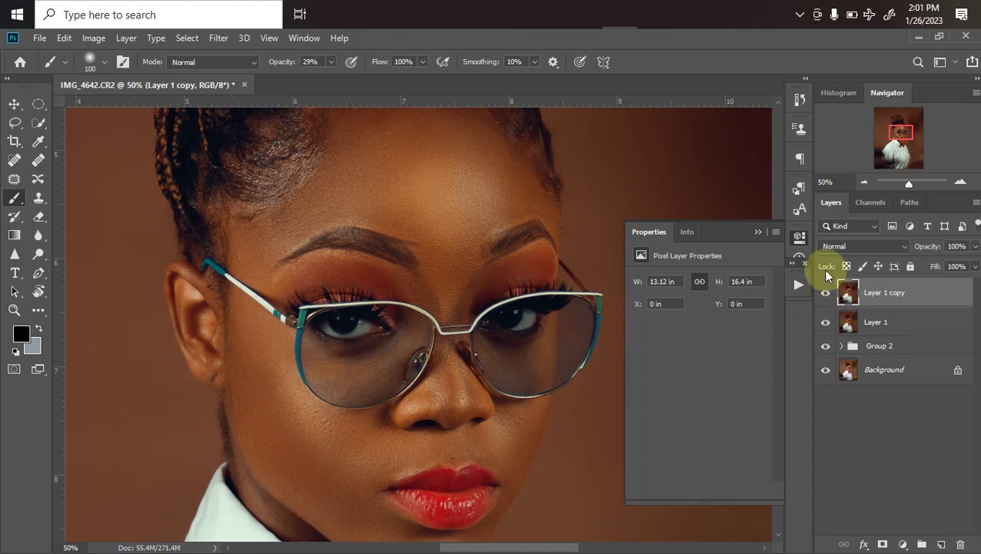